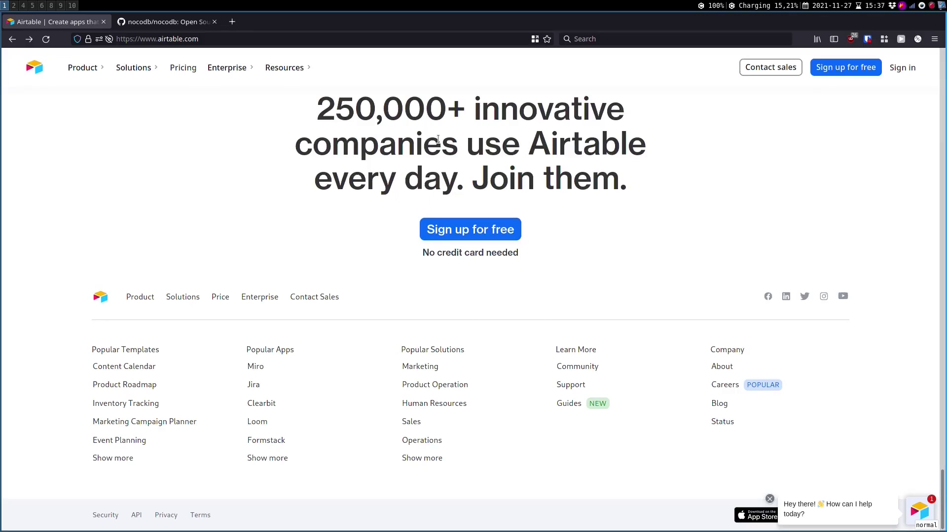
pyautogui.scroll(5, 436, 139)
pyautogui.scroll(5, 437, 140)
pyautogui.scroll(5, 437, 139)
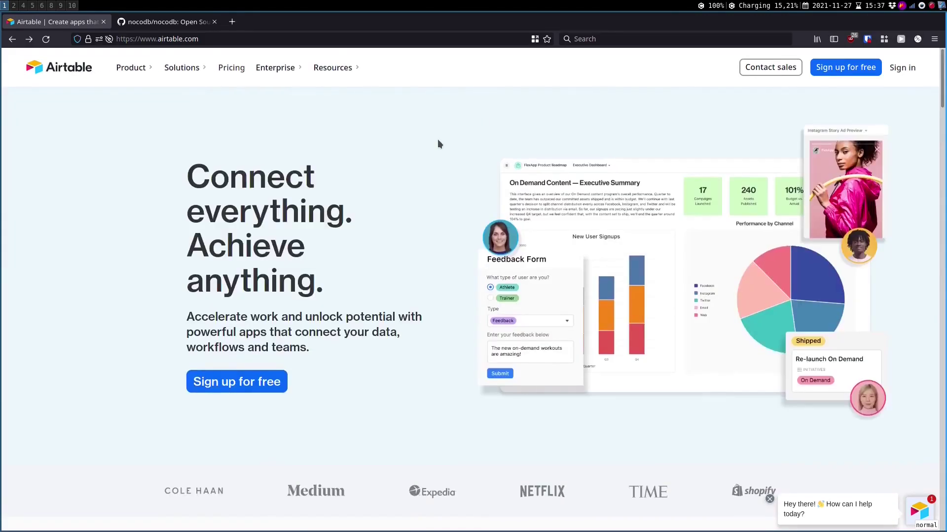
# Open Airtable's Pricing page to compare its plans
pyautogui.click(231, 73)
pyautogui.scroll(-1, 331, 109)
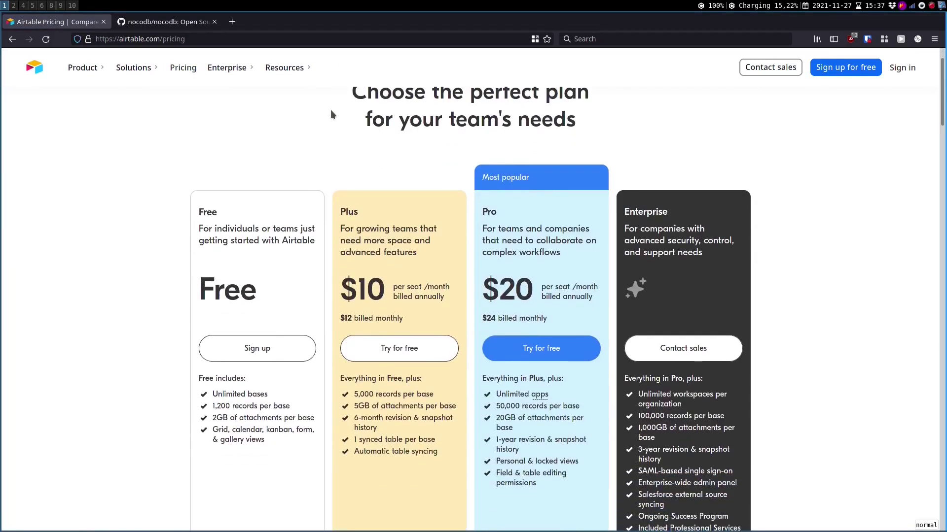
pyautogui.scroll(-3, 331, 109)
pyautogui.scroll(1, 330, 109)
pyautogui.scroll(-5, 331, 110)
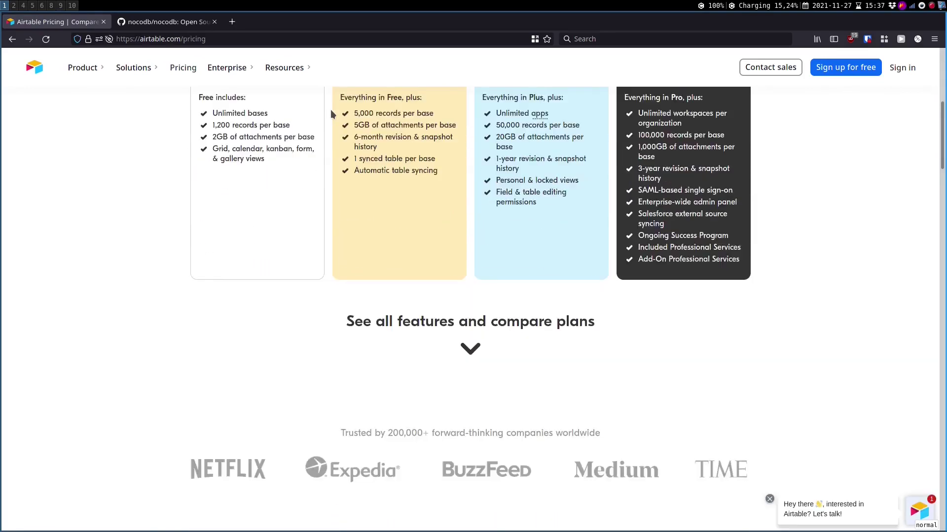
pyautogui.scroll(2, 407, 212)
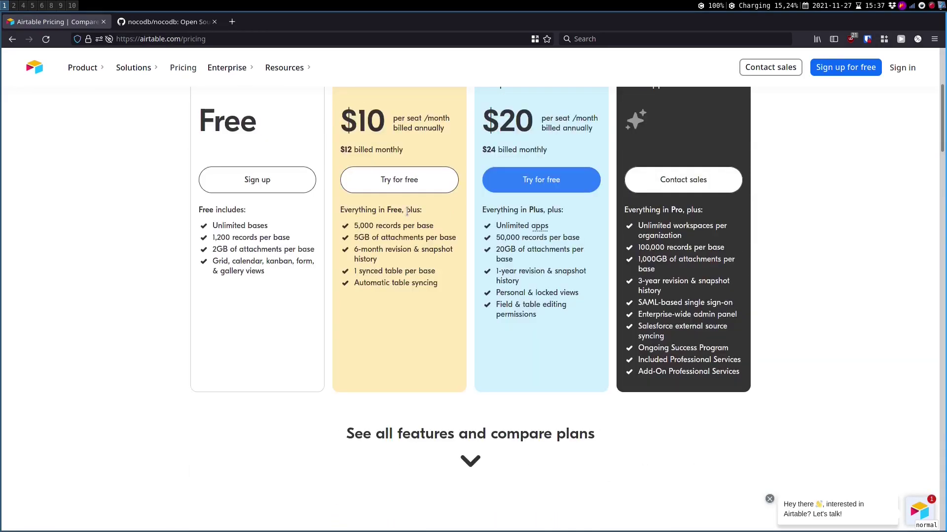
pyautogui.scroll(2, 453, 352)
pyautogui.scroll(-6, 454, 352)
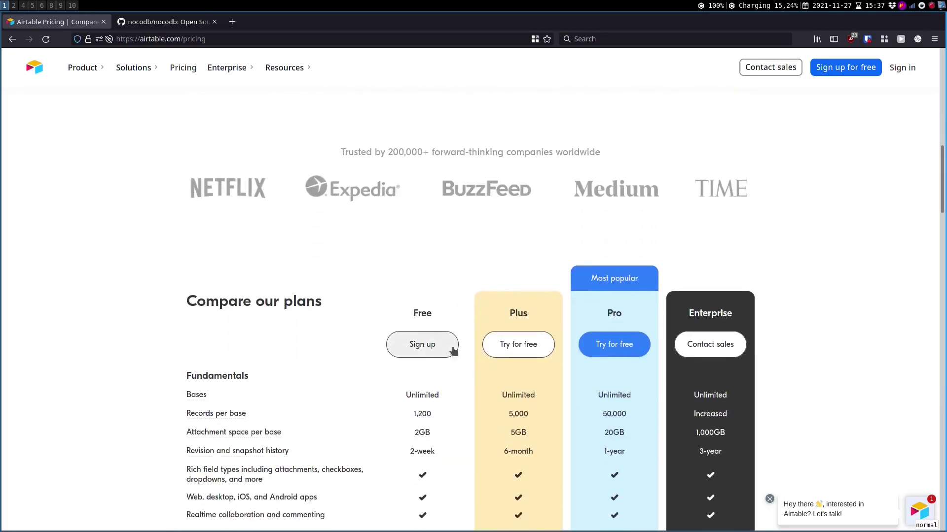
pyautogui.scroll(-3, 450, 398)
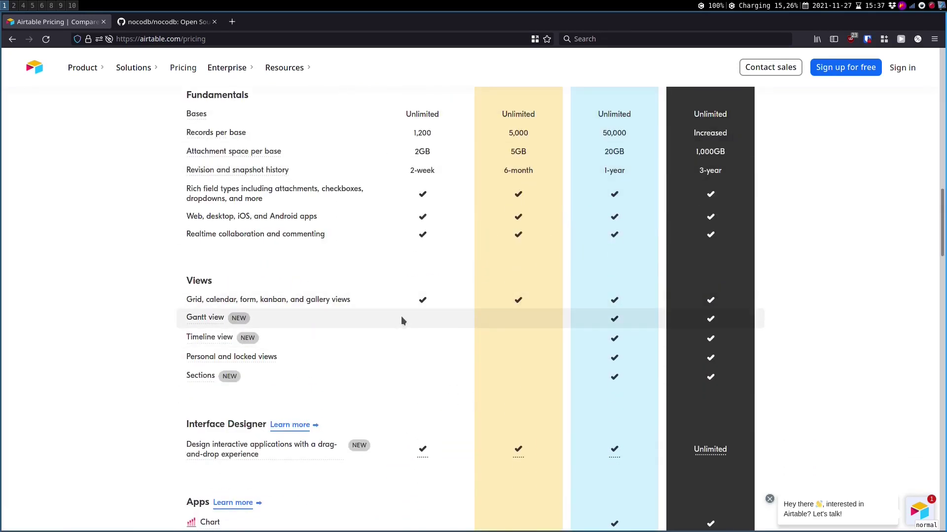
pyautogui.scroll(-2, 374, 373)
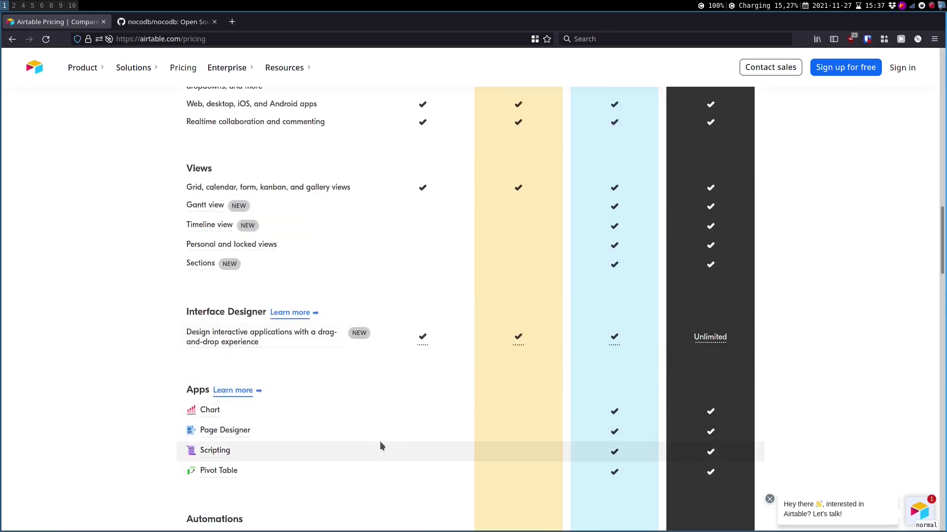
pyautogui.scroll(-3, 370, 467)
pyautogui.scroll(-1, 370, 467)
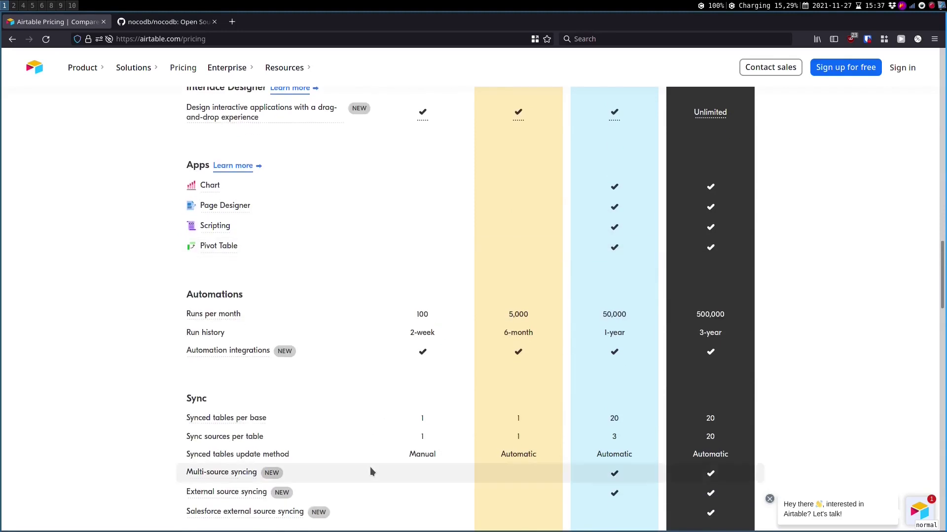
pyautogui.click(164, 23)
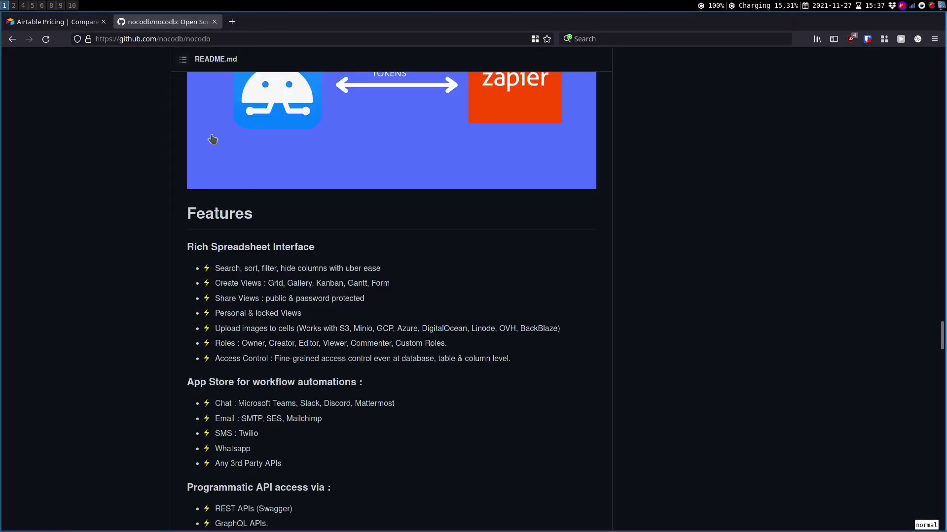
pyautogui.scroll(5, 216, 144)
pyautogui.scroll(5, 215, 144)
pyautogui.scroll(5, 183, 141)
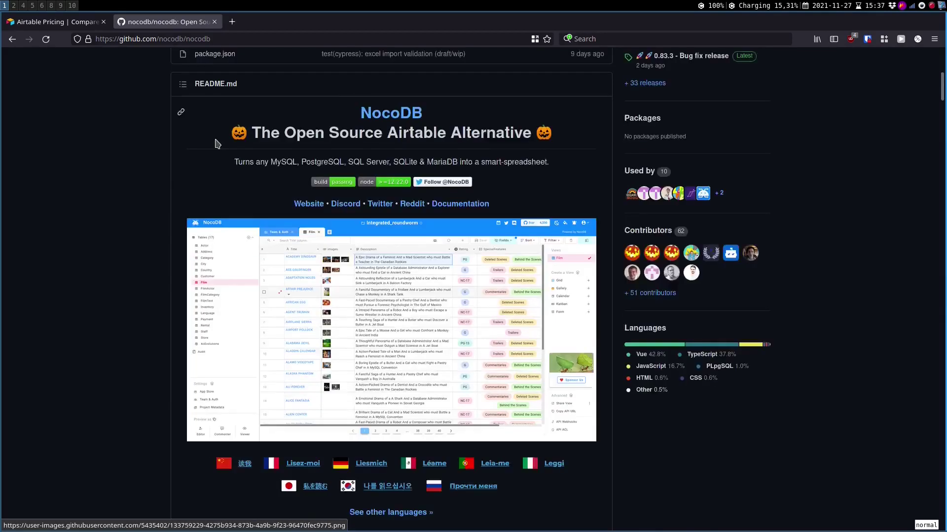
pyautogui.scroll(3, 122, 192)
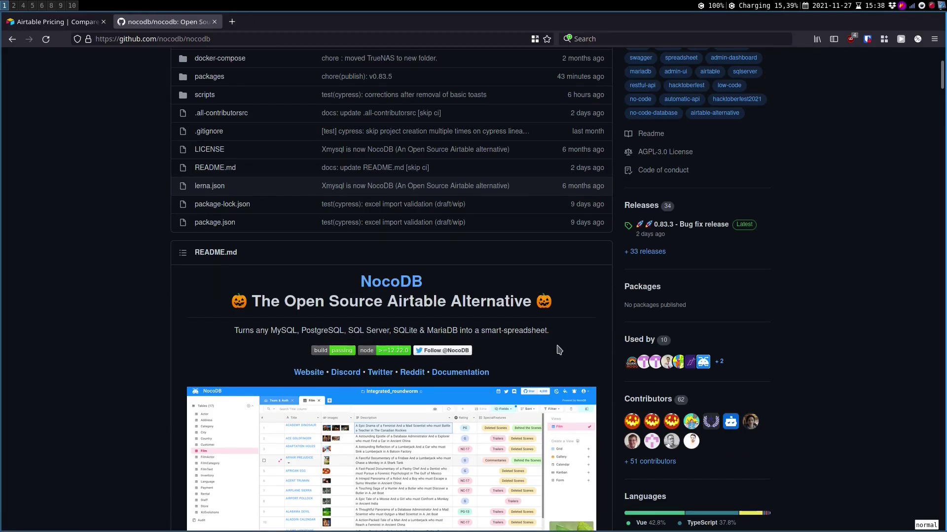
pyautogui.scroll(-3, 558, 350)
pyautogui.scroll(-5, 460, 399)
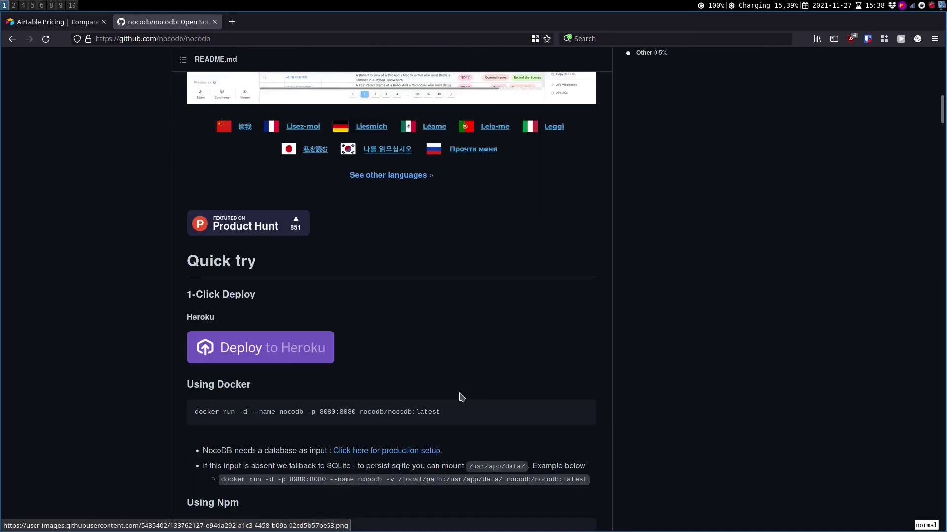
pyautogui.scroll(5, 459, 398)
pyautogui.scroll(-10, 459, 398)
pyautogui.scroll(-3, 460, 398)
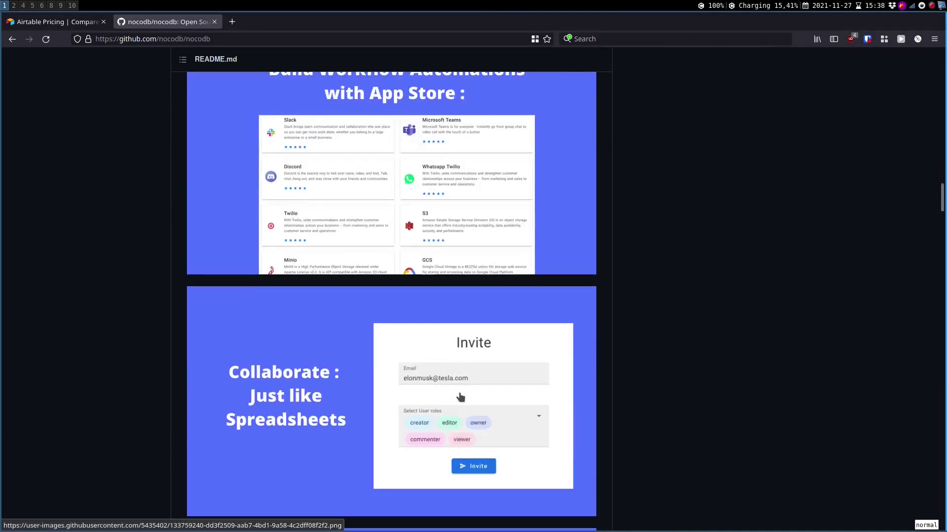
pyautogui.scroll(-5, 459, 398)
pyautogui.scroll(-5, 460, 398)
pyautogui.scroll(-5, 459, 398)
pyautogui.scroll(-5, 459, 398)
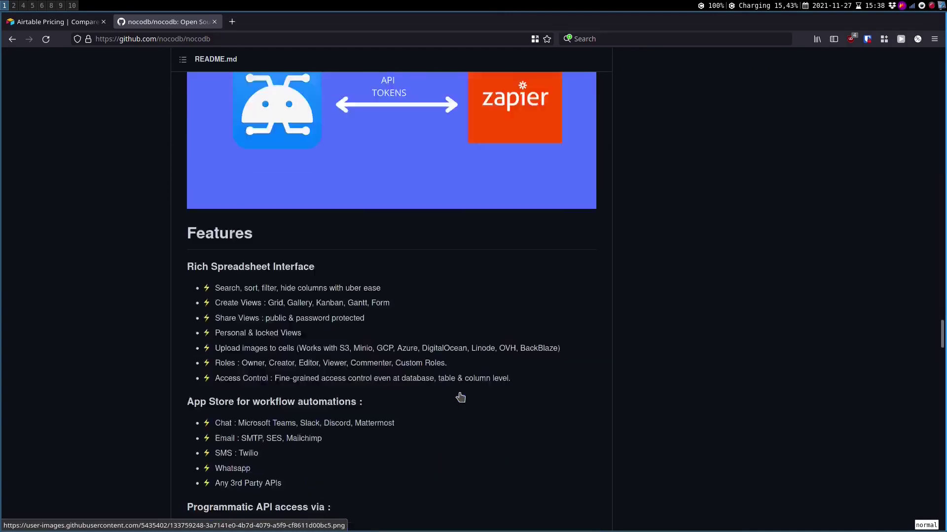
pyautogui.scroll(-10, 459, 398)
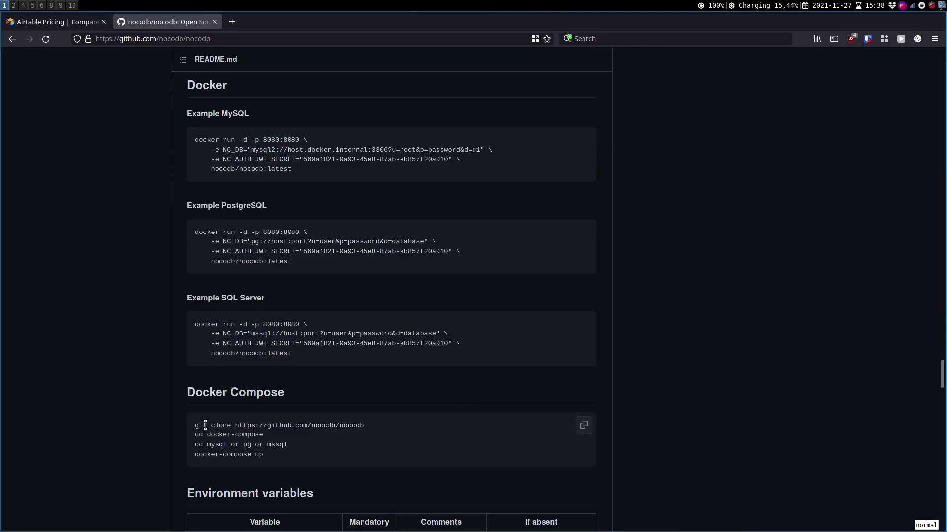
pyautogui.scroll(-4, 205, 425)
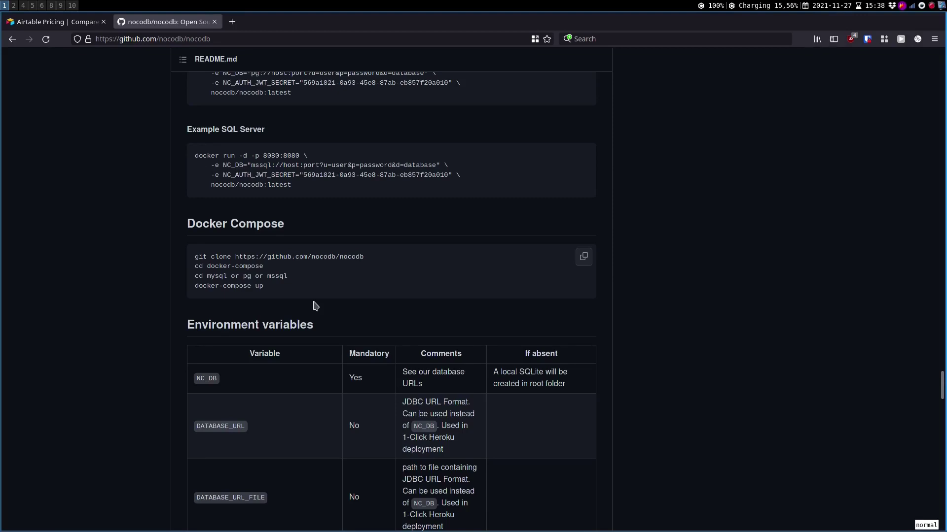
# Close the Airtable Pricing tab, leaving the nocodb README open
pyautogui.click(103, 22)
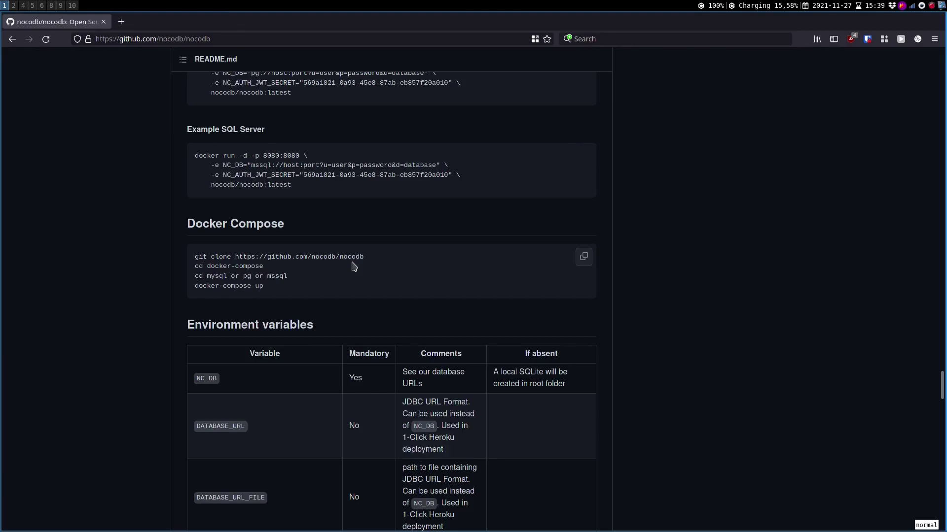
# Run 'sudo docker-compose up' in the pg folder to start Postgres and NocoDB
pyautogui.press('super+2')
pyautogui.press('Right')
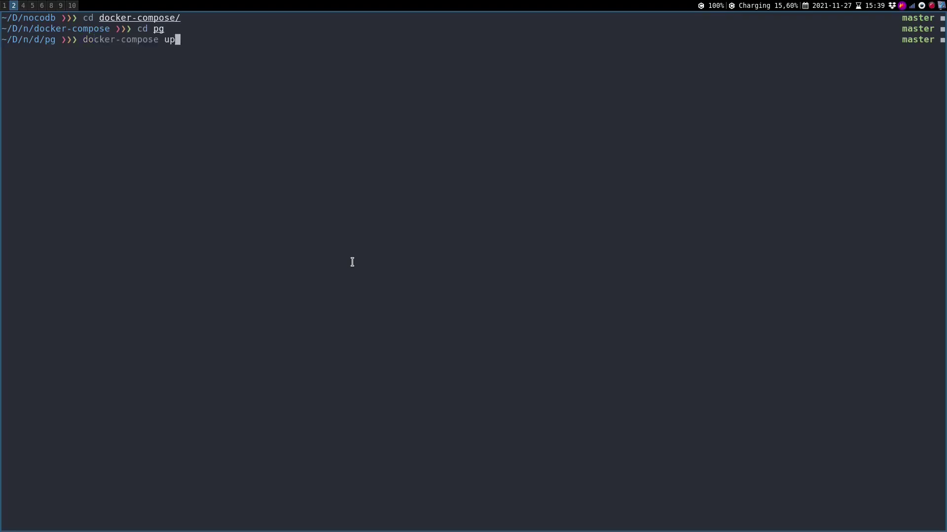
pyautogui.hotkey('alt', 's')
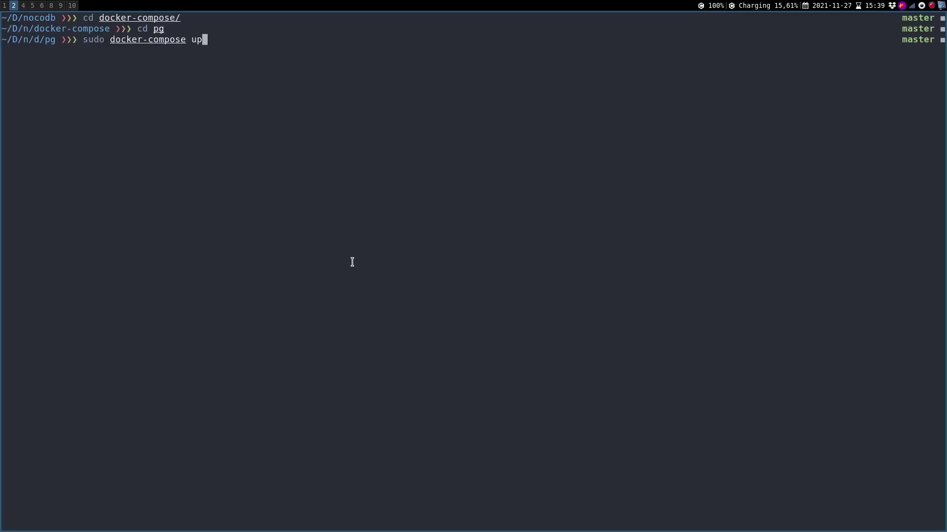
pyautogui.press('Return')
pyautogui.press('Return')
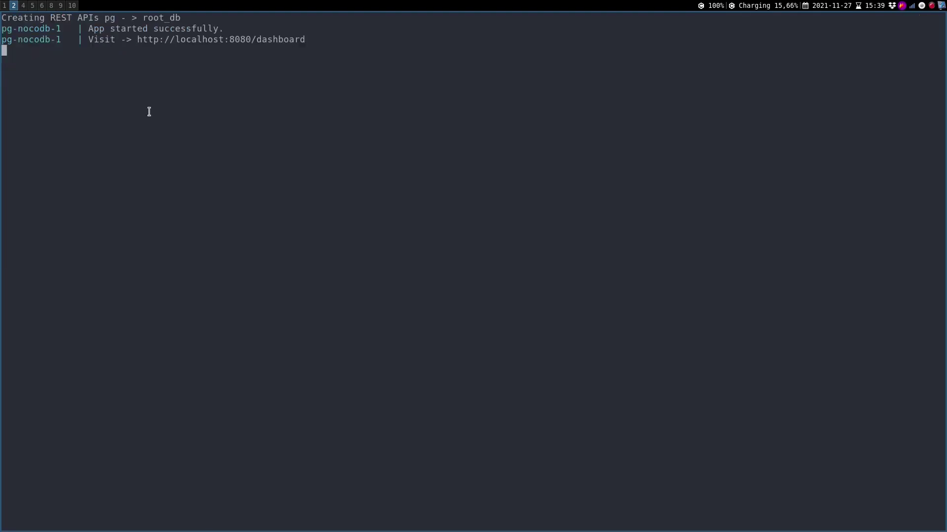
# Open localhost:8080/dashboard and show the New Project options
pyautogui.click(138, 41)
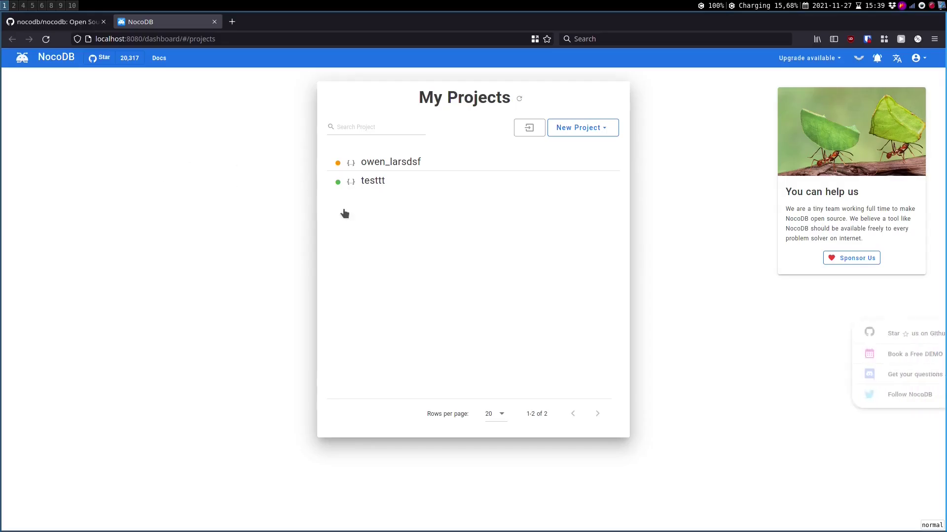
pyautogui.click(586, 130)
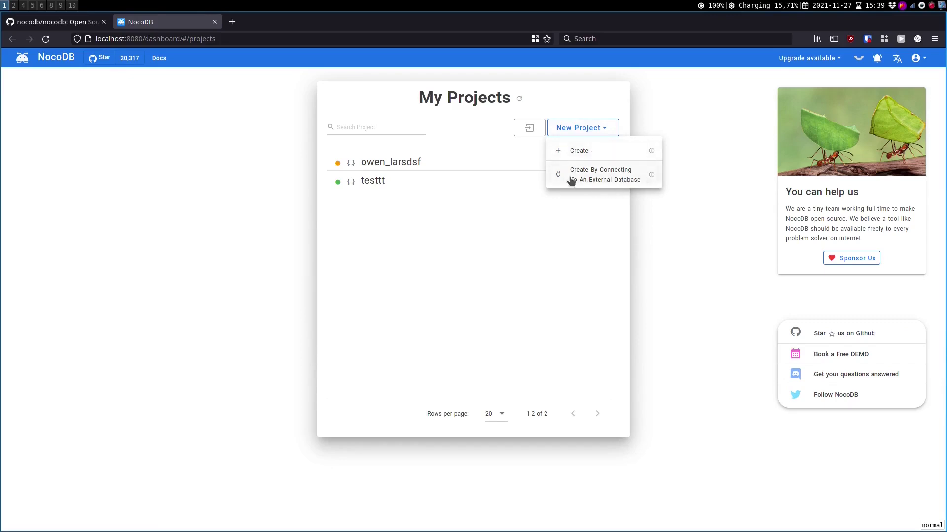
pyautogui.click(602, 180)
pyautogui.click(584, 130)
# Create a new REST APIs project named 'youtube test'
pyautogui.click(579, 151)
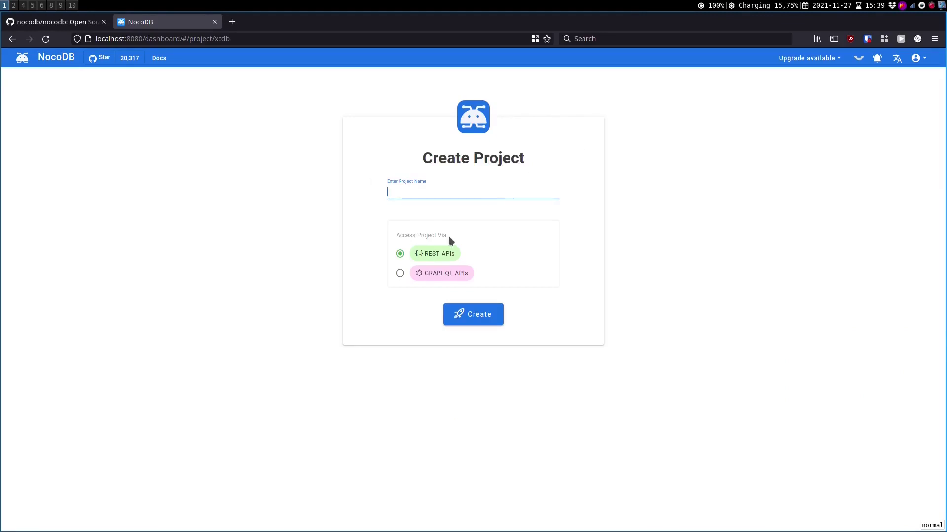
pyautogui.write('youtube test')
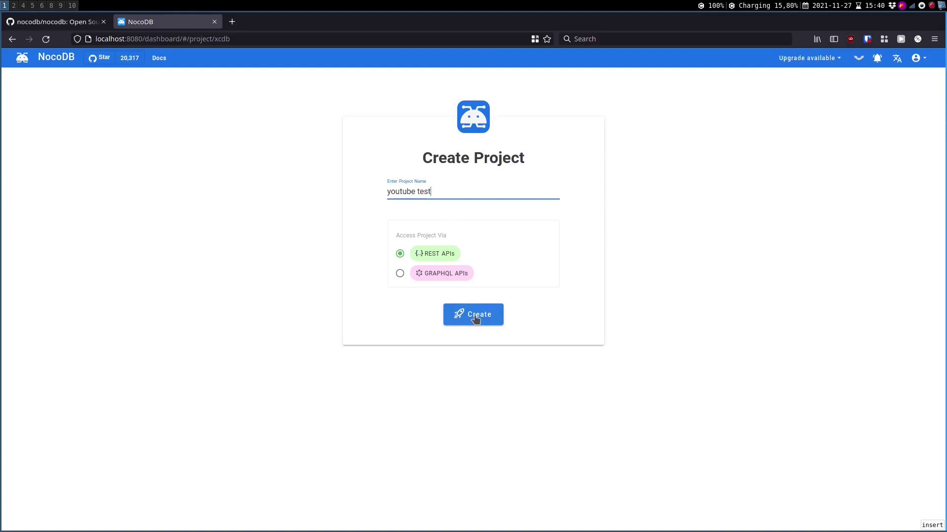
pyautogui.click(475, 320)
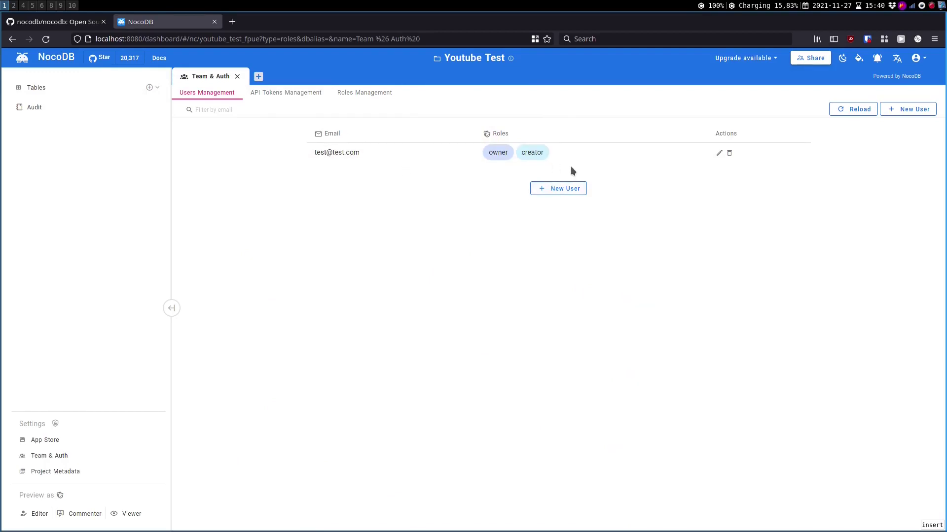
# Review the project's Roles Management, then create a table named tb
pyautogui.click(364, 93)
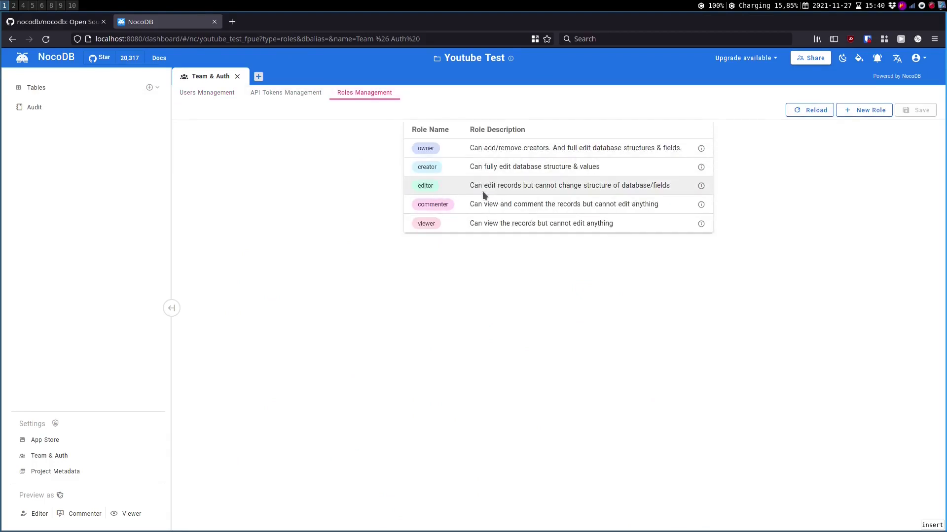
pyautogui.click(381, 93)
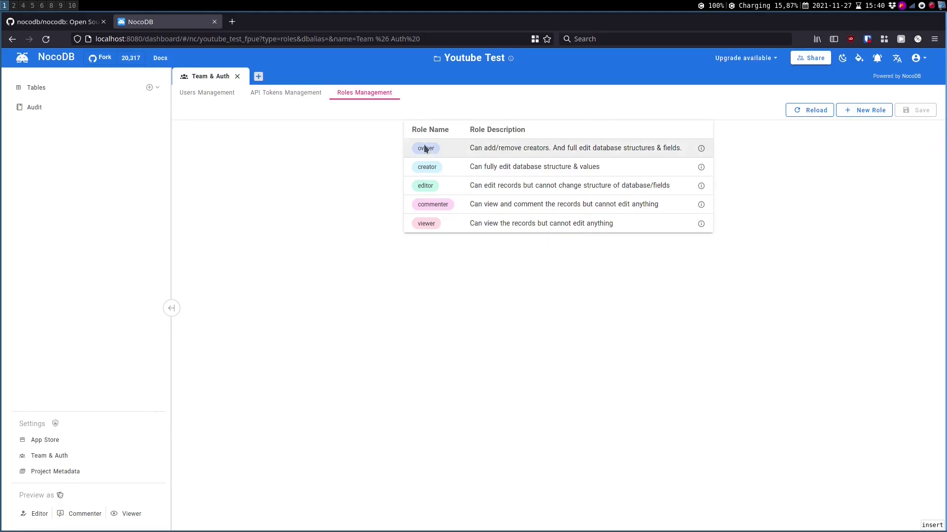
pyautogui.click(146, 88)
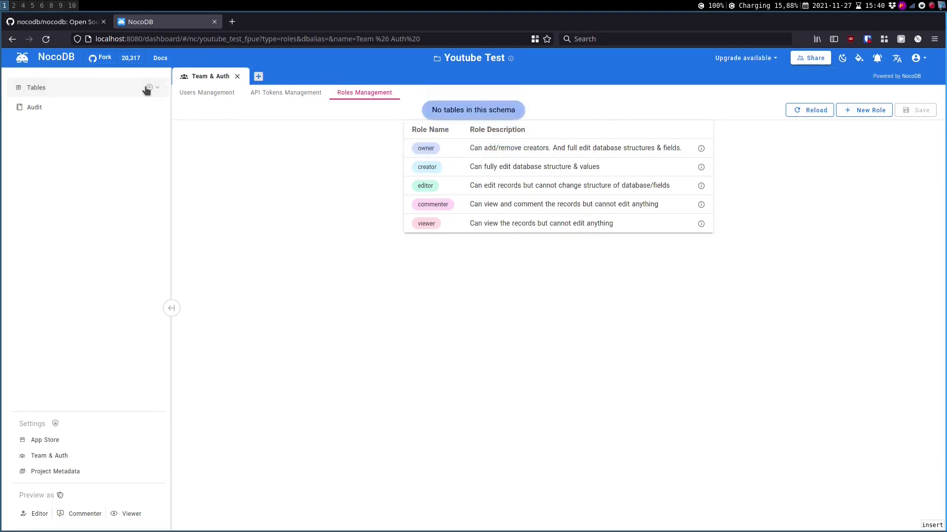
pyautogui.click(148, 88)
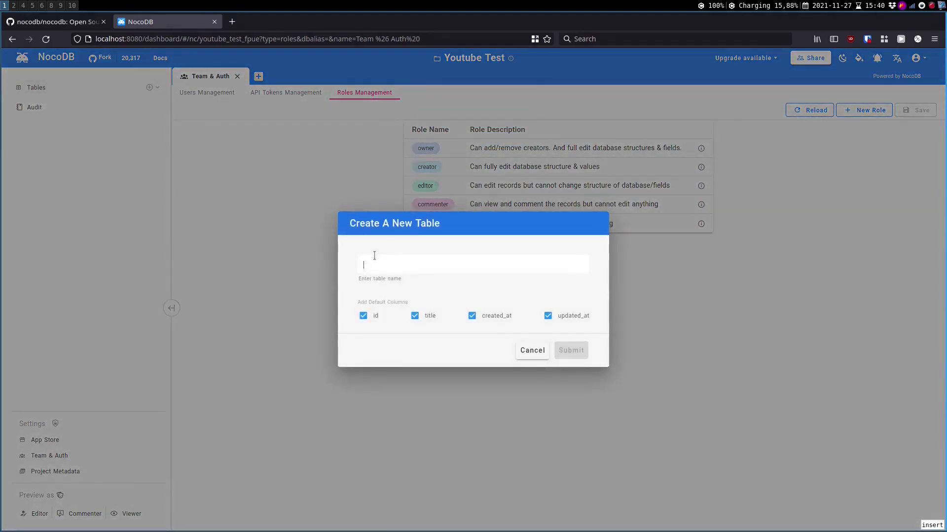
pyautogui.write('tb')
pyautogui.click(579, 352)
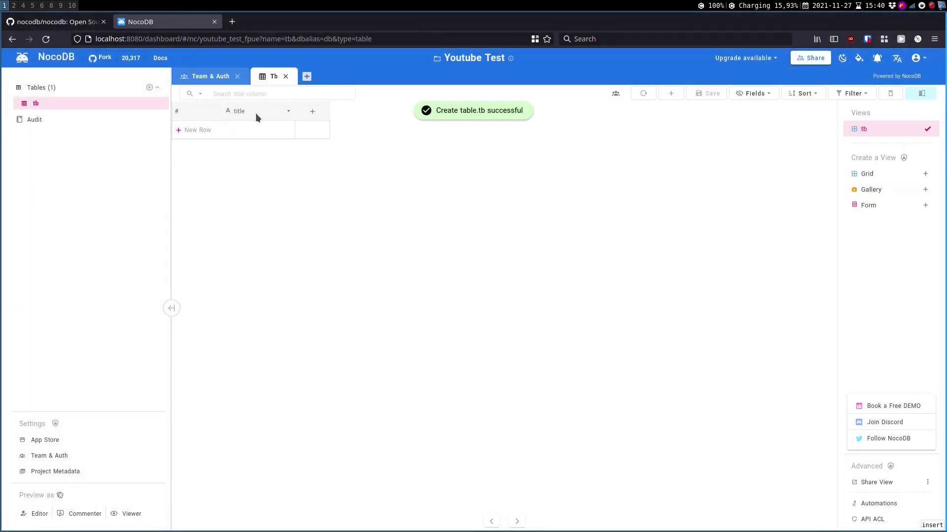
# Add grid view tb1 and gallery view tb2 to table tb
pyautogui.click(865, 173)
pyautogui.click(581, 334)
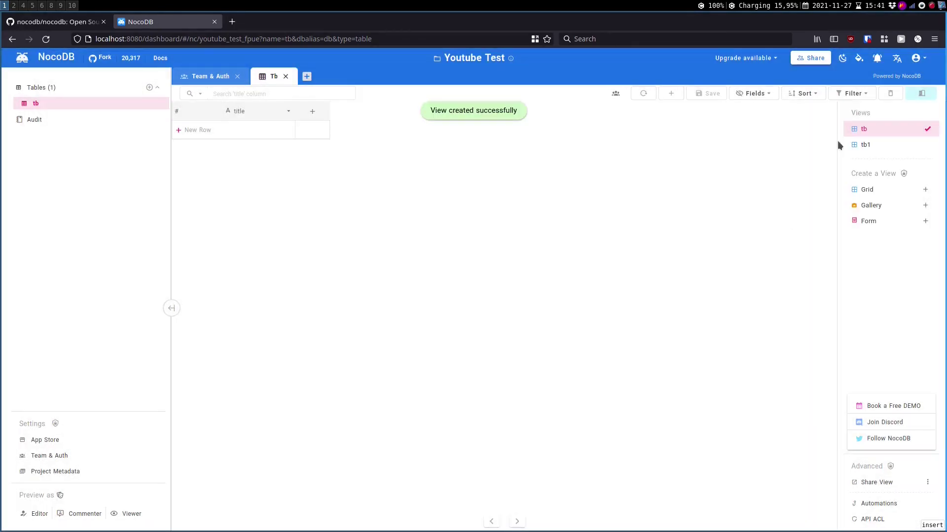
pyautogui.click(871, 205)
pyautogui.click(583, 335)
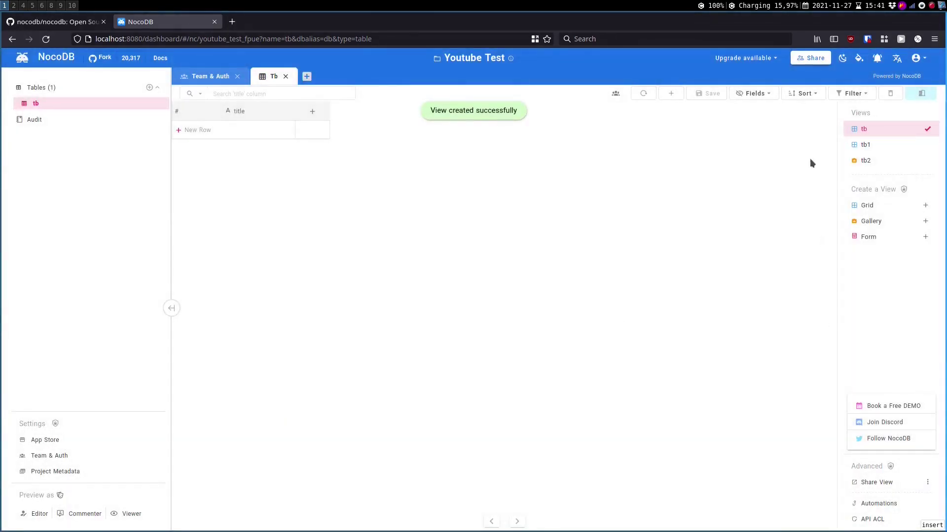
pyautogui.click(862, 145)
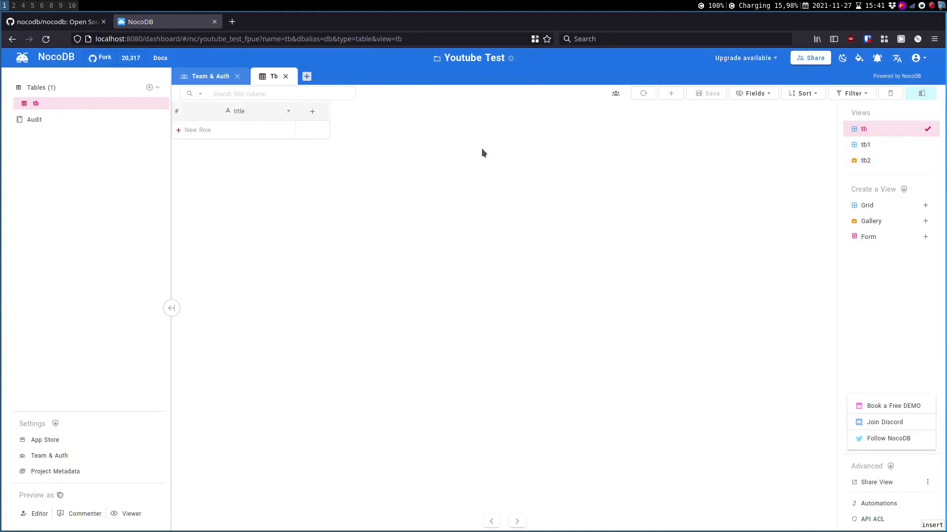
# Add a new column named dsf to table tb
pyautogui.click(312, 111)
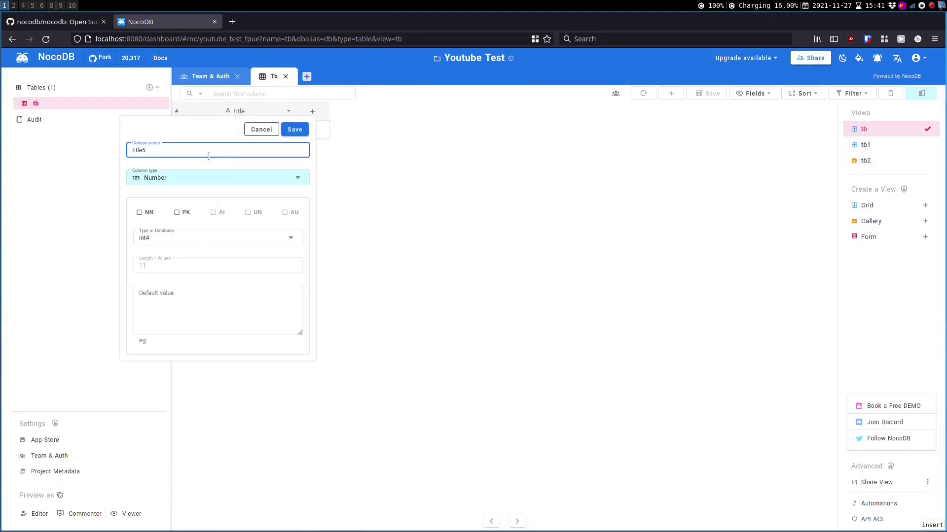
pyautogui.write('dsf')
pyautogui.click(181, 238)
pyautogui.scroll(-3, 228, 269)
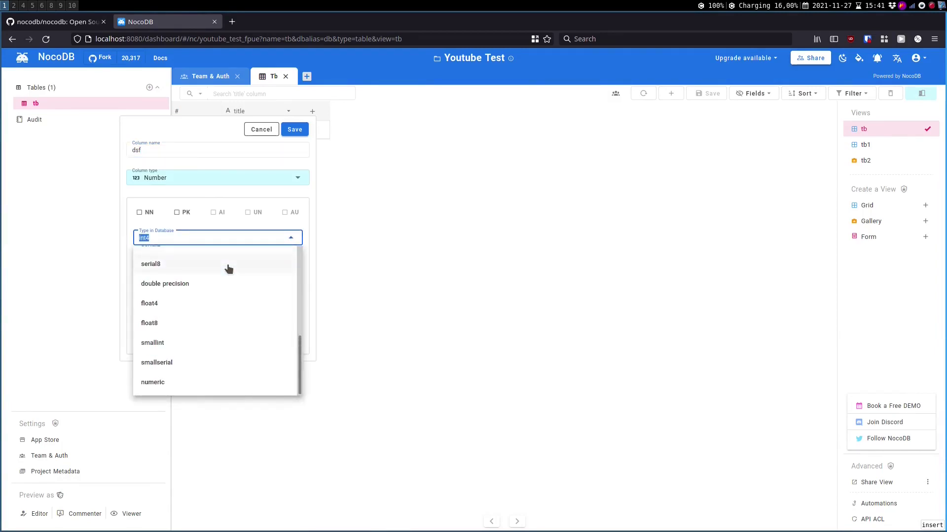
pyautogui.click(252, 178)
pyautogui.scroll(-5, 249, 248)
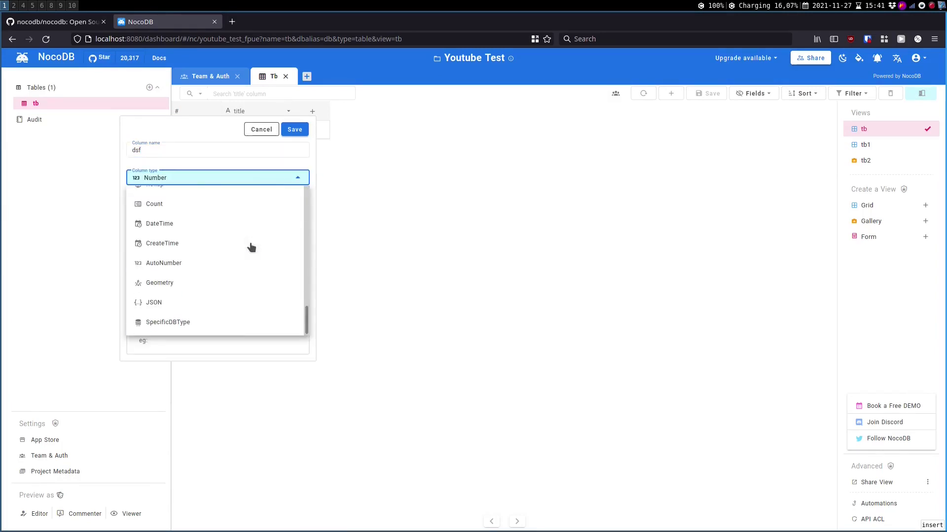
pyautogui.scroll(5, 252, 247)
pyautogui.scroll(-5, 251, 247)
pyautogui.press('Return')
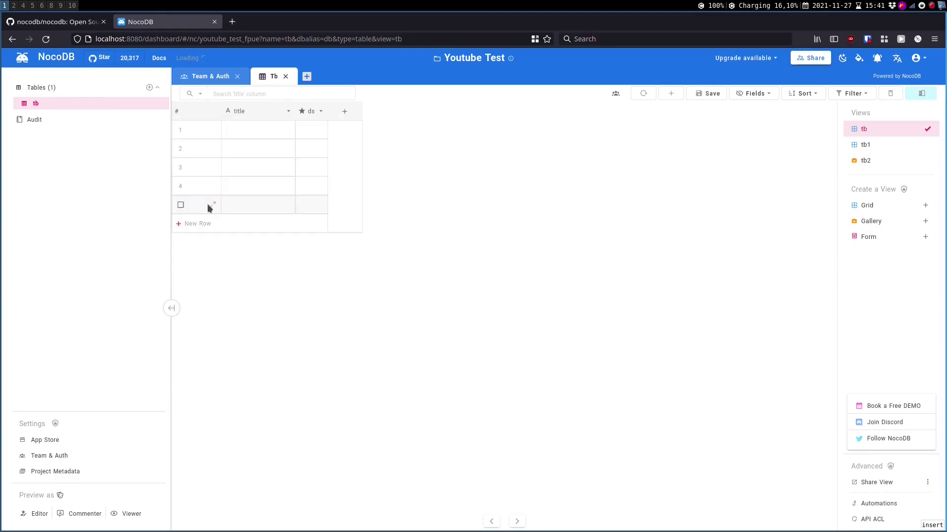
# Enter row values like fds, 23fds, 32 and 12, and add a title6 column
pyautogui.click(261, 195)
pyautogui.write('23fds')
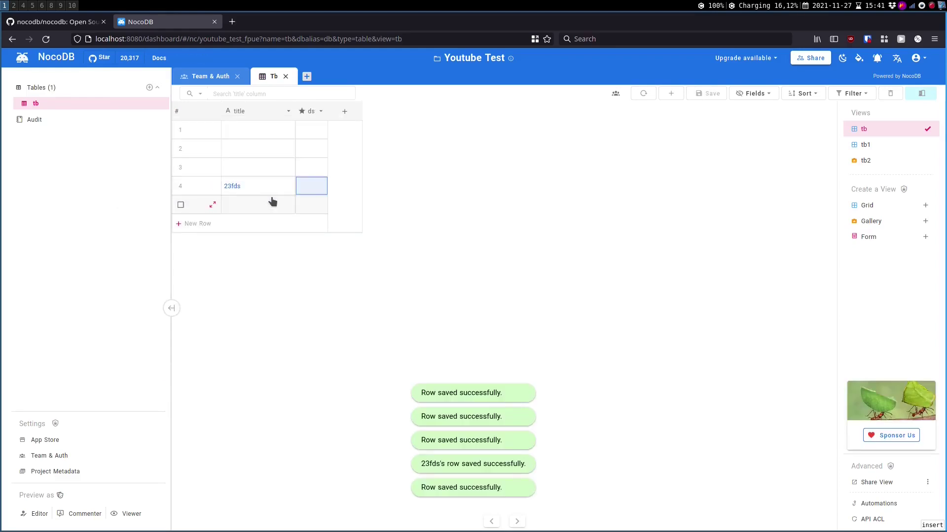
pyautogui.click(268, 202)
pyautogui.write('f')
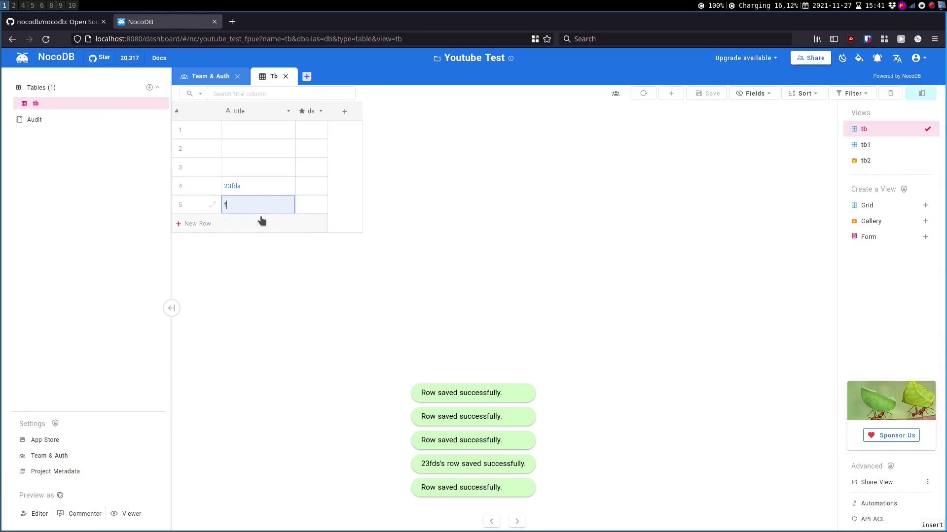
pyautogui.write('ds')
pyautogui.click(302, 212)
pyautogui.write('23')
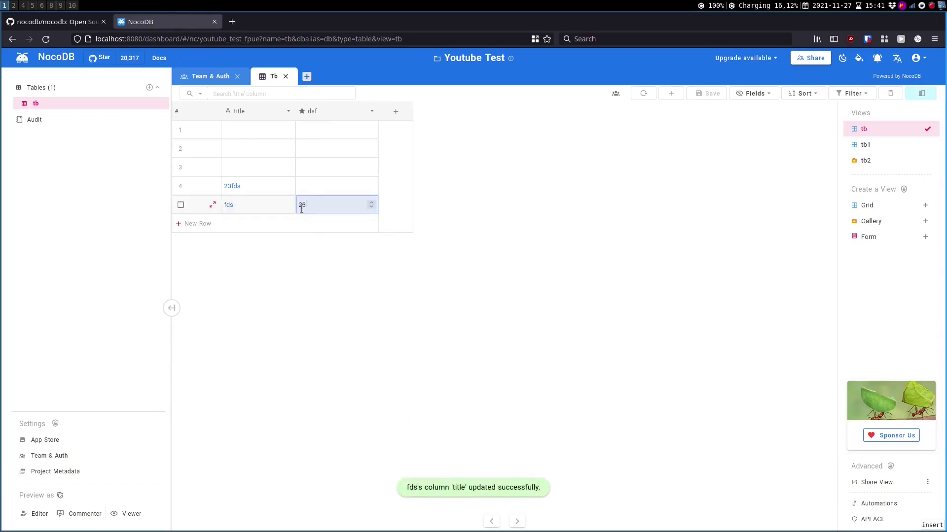
pyautogui.click(310, 194)
pyautogui.write('32')
pyautogui.hotkey('alt', 'c')
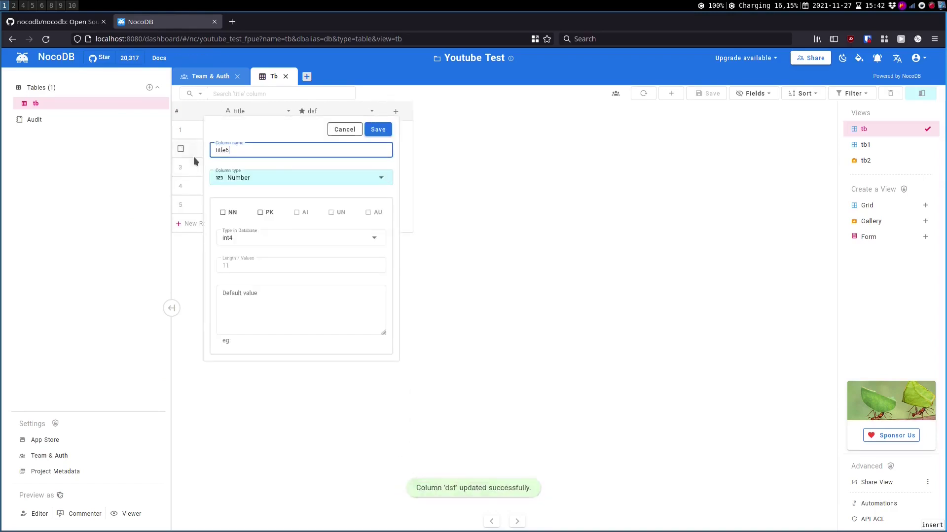
pyautogui.click(366, 177)
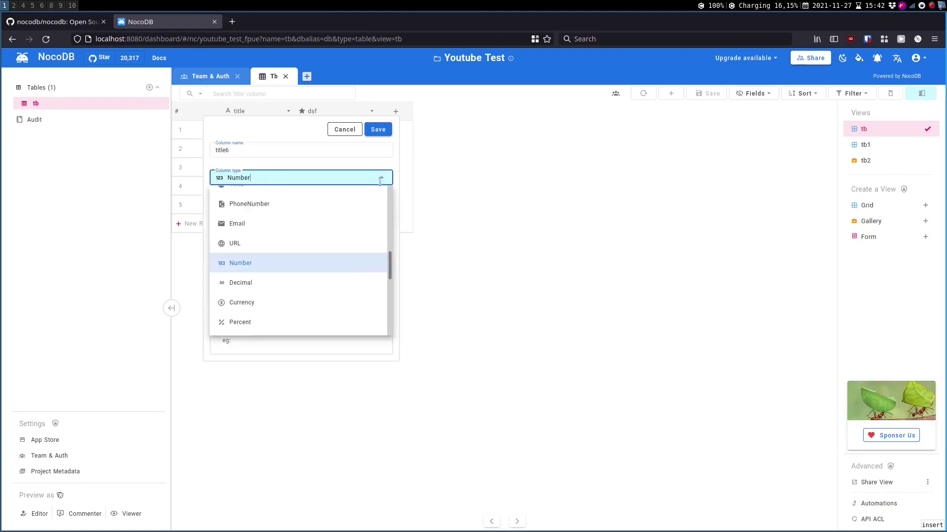
pyautogui.scroll(5, 344, 282)
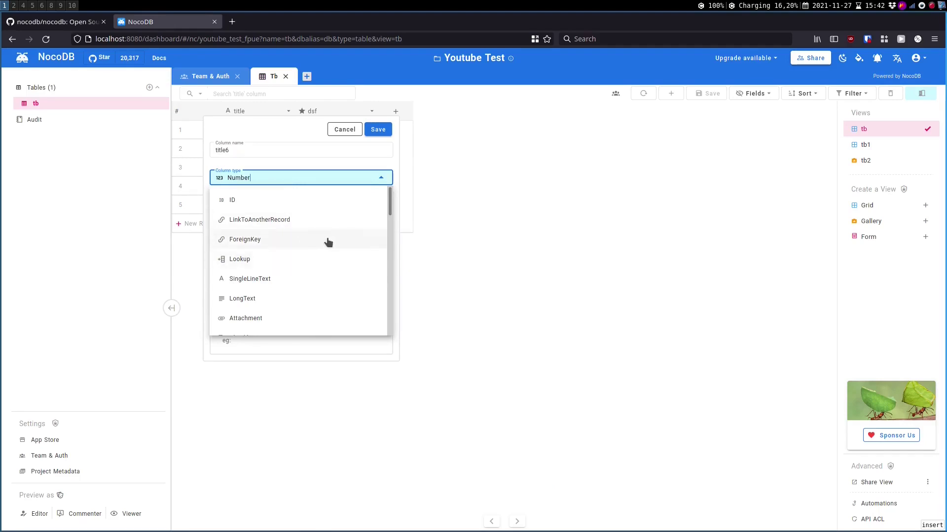
pyautogui.press('Return')
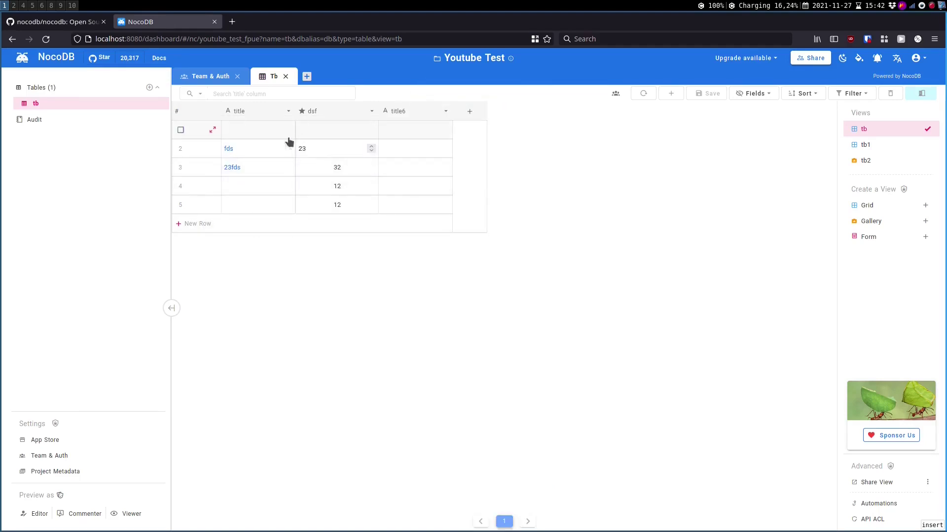
# Browse App Store and Project Metadata settings, then preview the project as a viewer
pyautogui.click(64, 442)
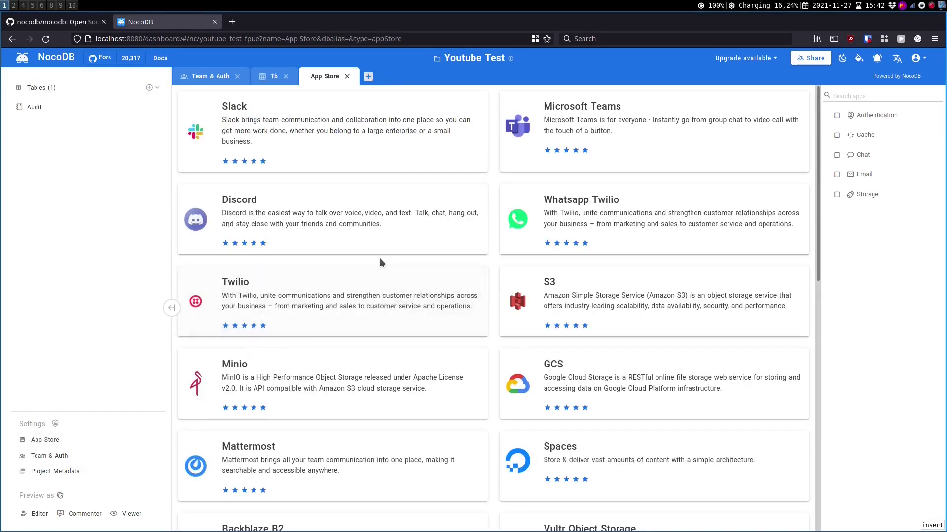
pyautogui.scroll(-2, 388, 210)
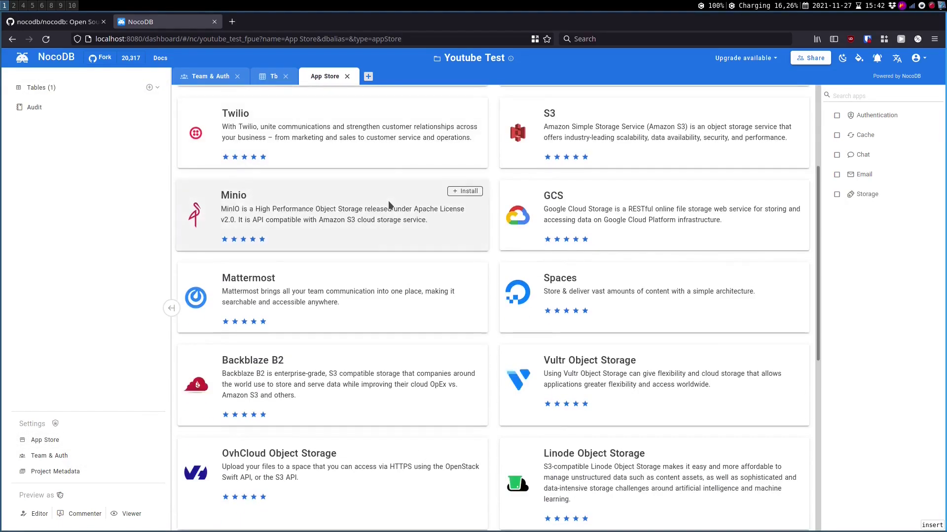
pyautogui.scroll(-4, 389, 206)
pyautogui.click(67, 472)
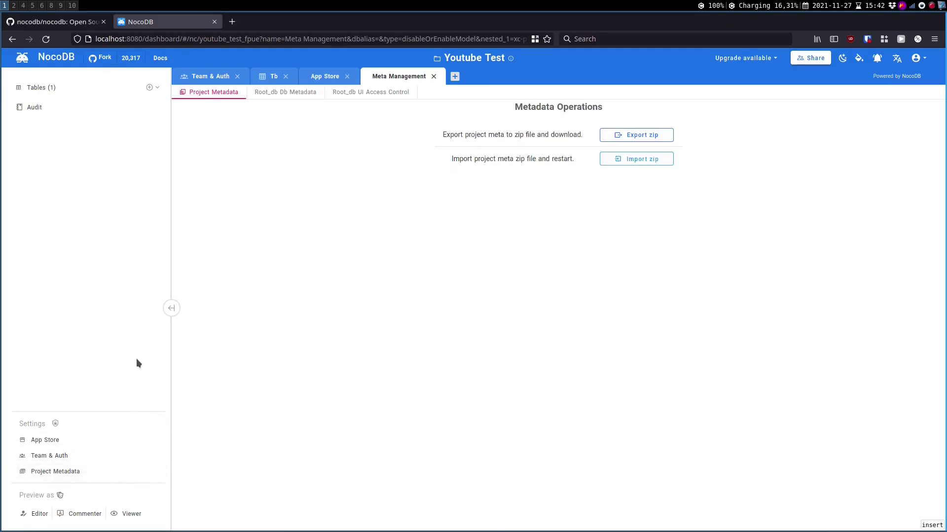
pyautogui.click(123, 515)
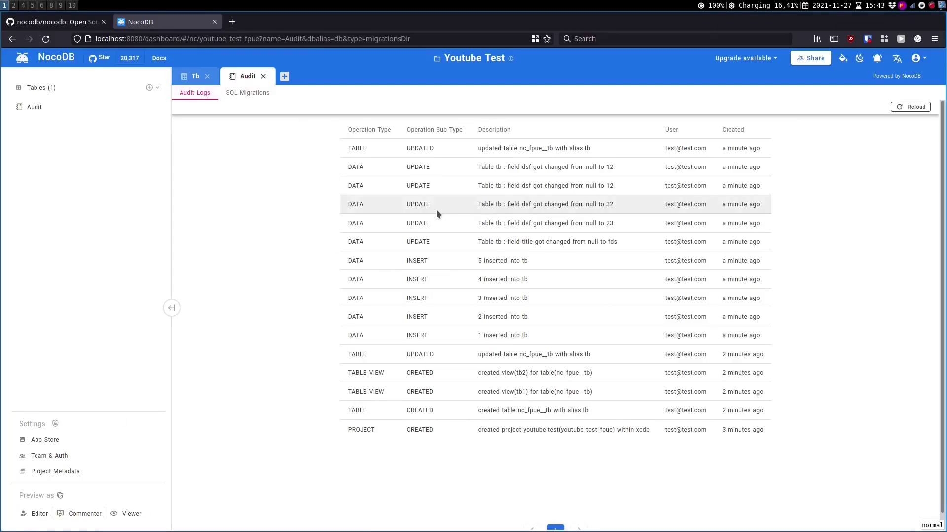
# Switch the interface to dark theme and change the header colour twice
pyautogui.click(857, 58)
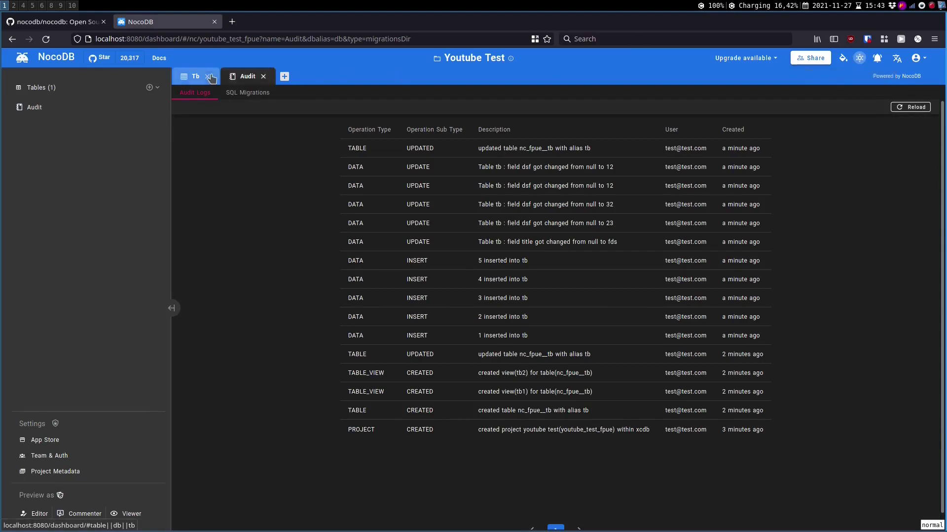
pyautogui.click(842, 58)
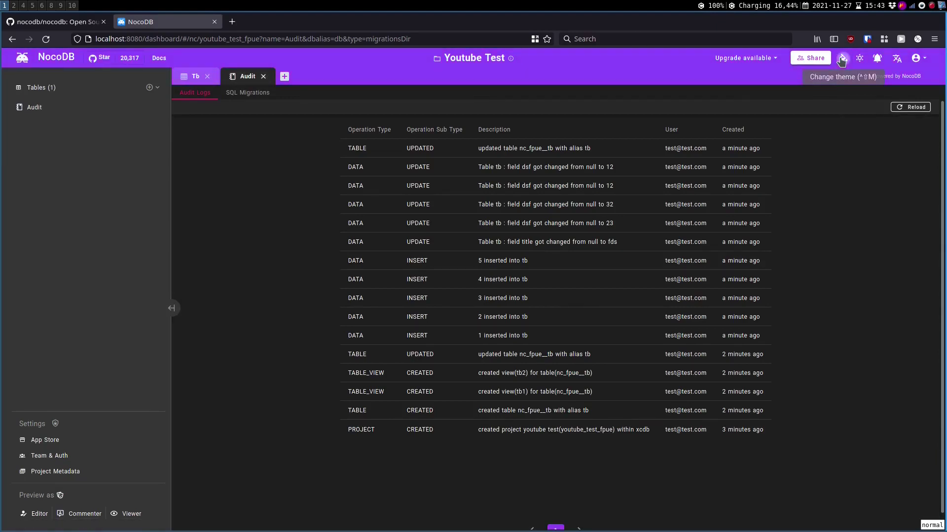
pyautogui.click(841, 61)
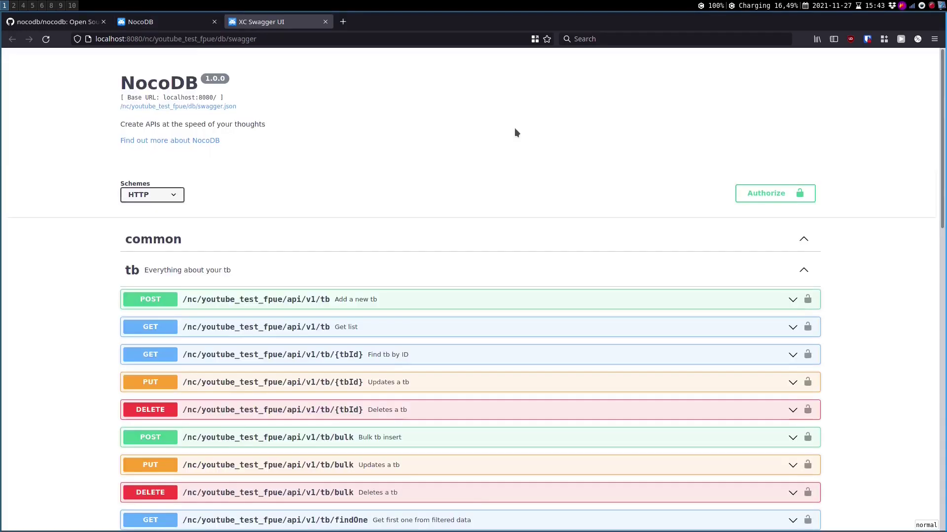
pyautogui.scroll(-7, 514, 129)
pyautogui.scroll(-4, 515, 128)
pyautogui.scroll(4, 514, 128)
pyautogui.scroll(5, 516, 131)
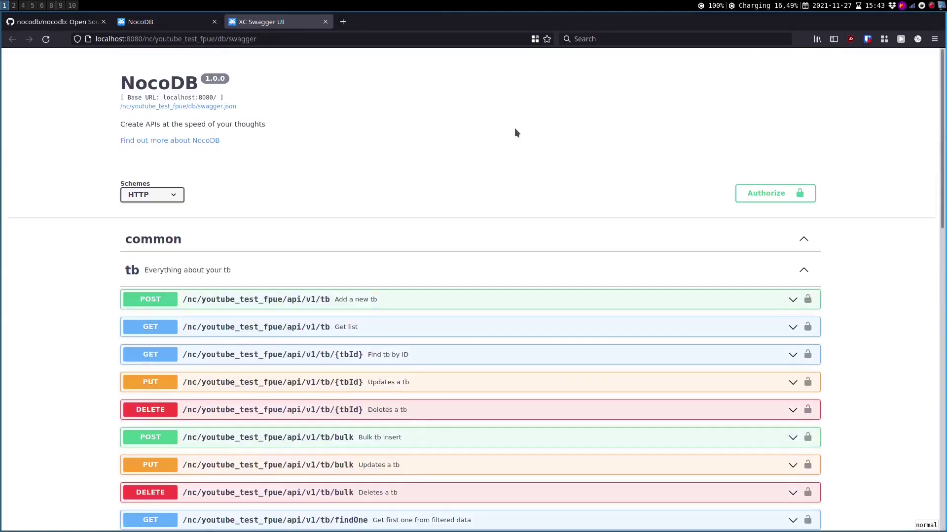
pyautogui.scroll(-2, 513, 132)
pyautogui.scroll(2, 333, 190)
pyautogui.scroll(-10, 472, 175)
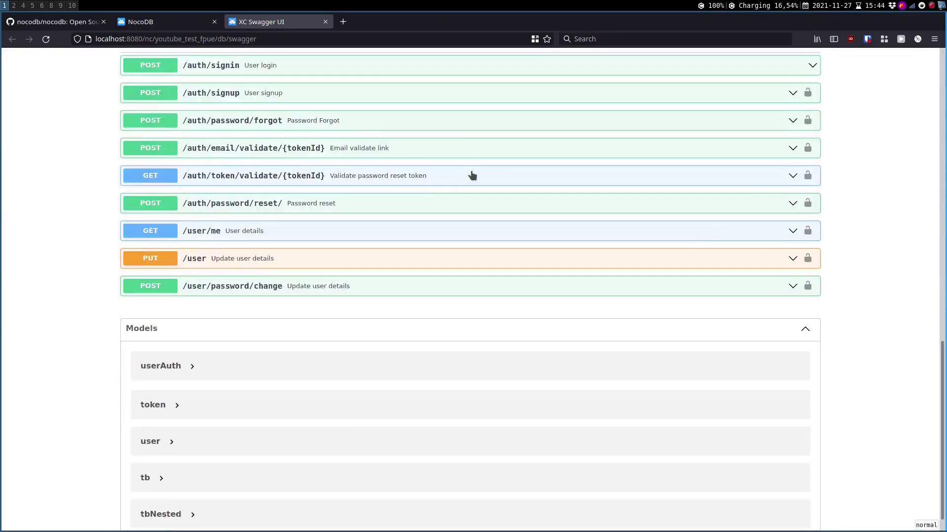
pyautogui.scroll(-1, 472, 176)
# Expand the userAuth model schema in Swagger, then return to NocoDB's Audit Logs
pyautogui.click(302, 343)
pyautogui.scroll(-1, 302, 363)
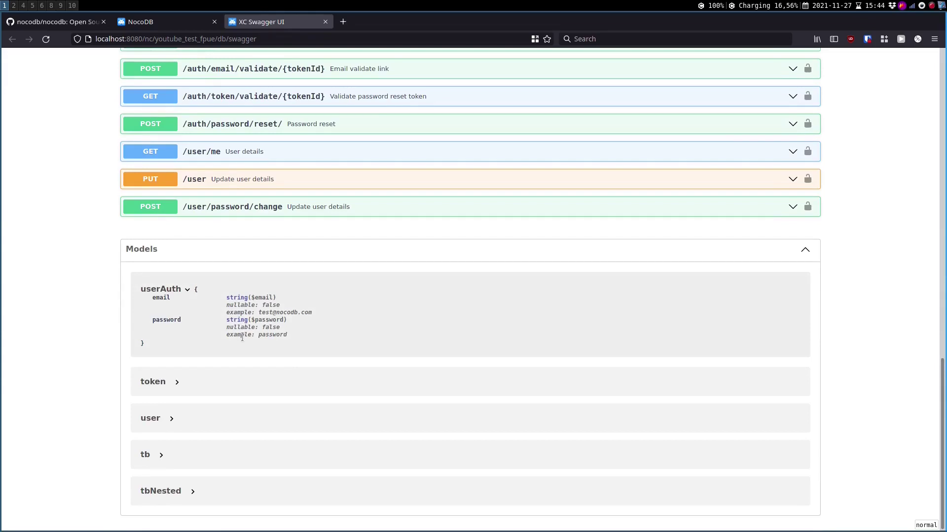
pyautogui.scroll(5, 242, 337)
pyautogui.click(174, 22)
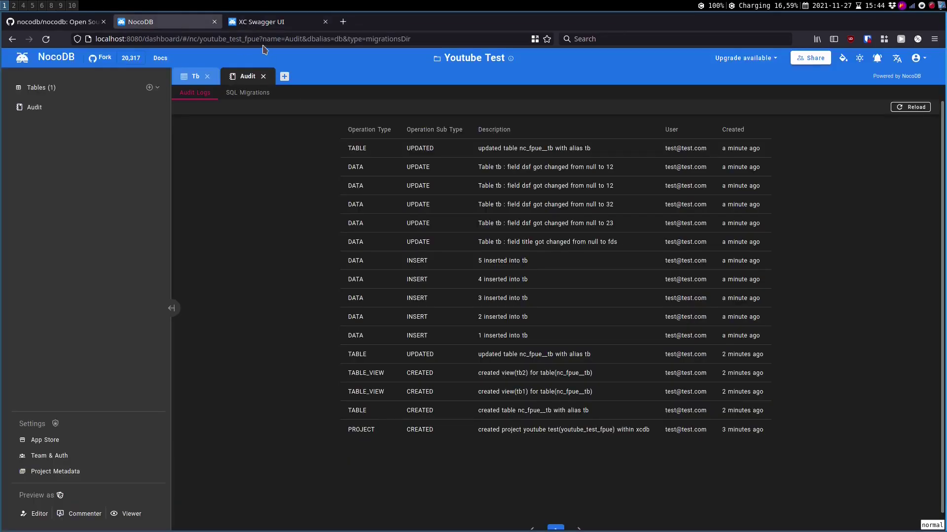
pyautogui.click(259, 22)
pyautogui.scroll(5, 343, 285)
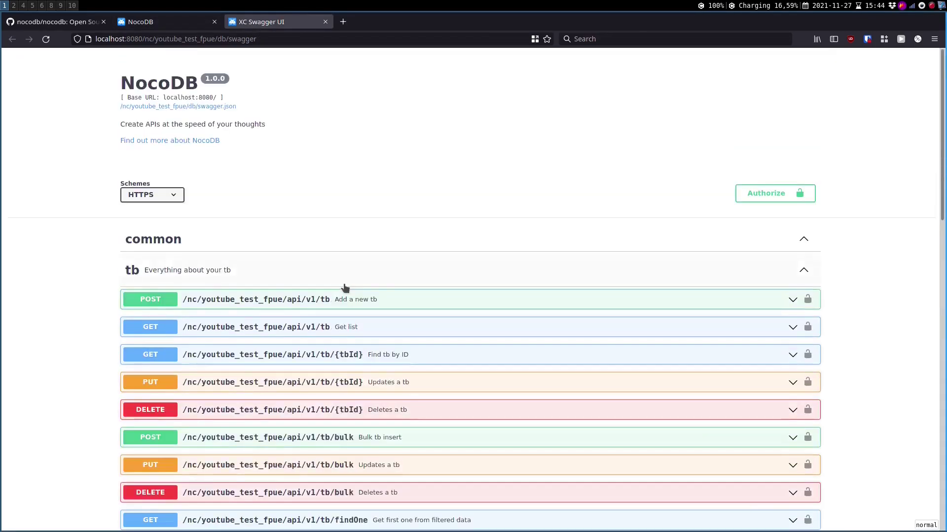
pyautogui.scroll(-5, 343, 287)
pyautogui.click(154, 26)
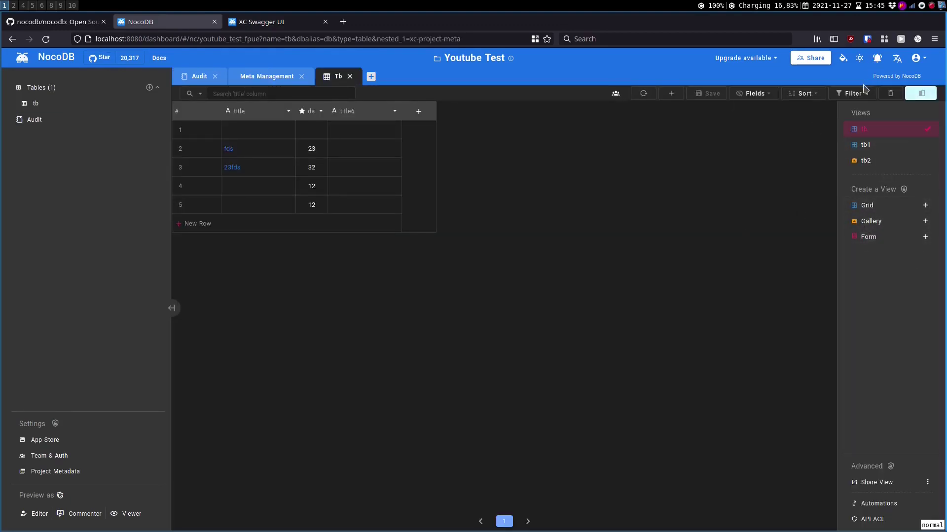
# Add an empty sixth row via the expanded-row form, then open tb's Webhooks panel
pyautogui.click(671, 93)
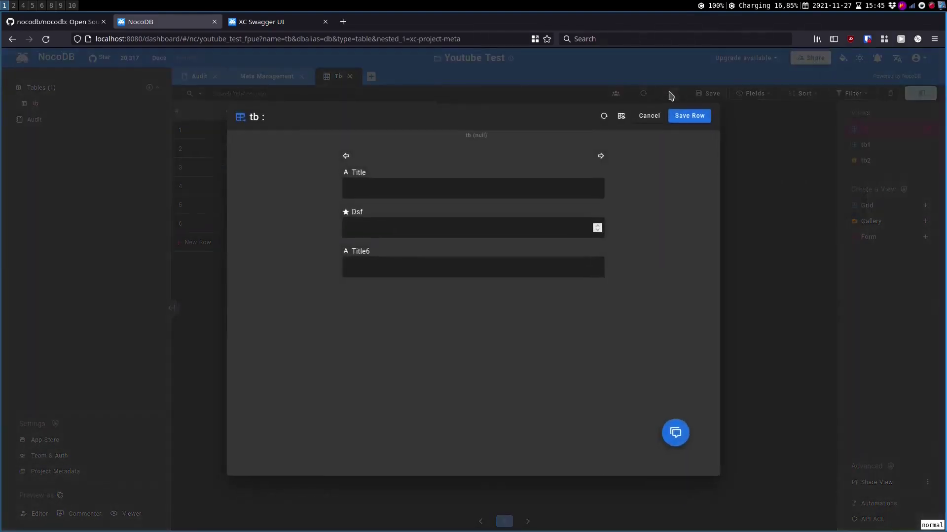
pyautogui.click(745, 145)
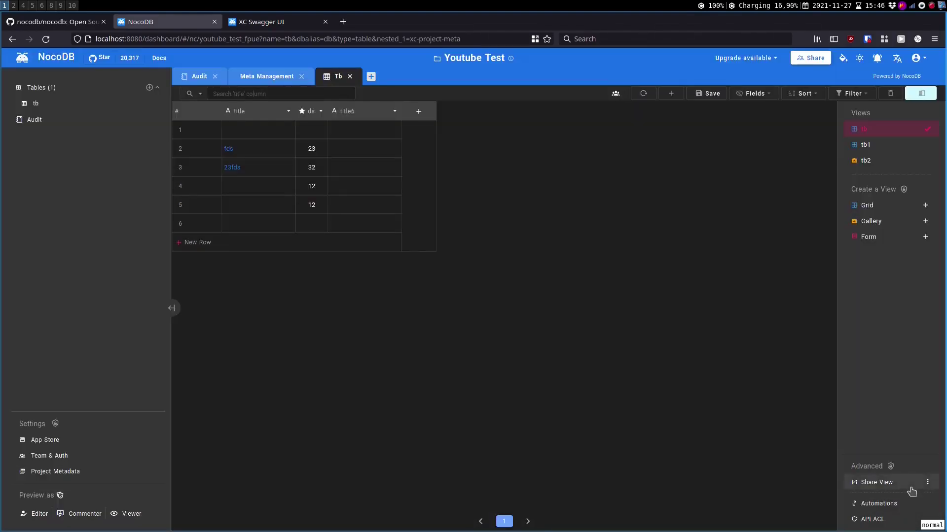
pyautogui.click(880, 503)
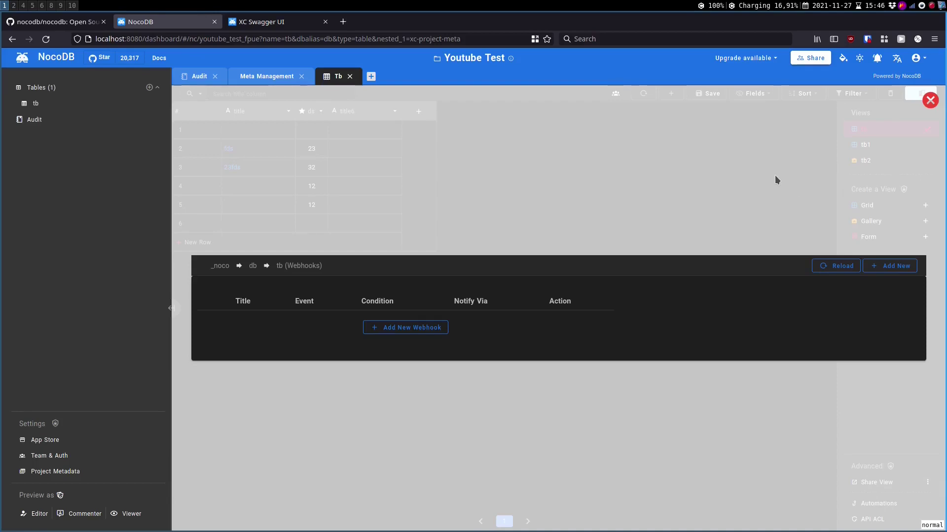
# Return to the nocodb/nocodb GitHub repository page to review its README and sidebar
pyautogui.click(76, 29)
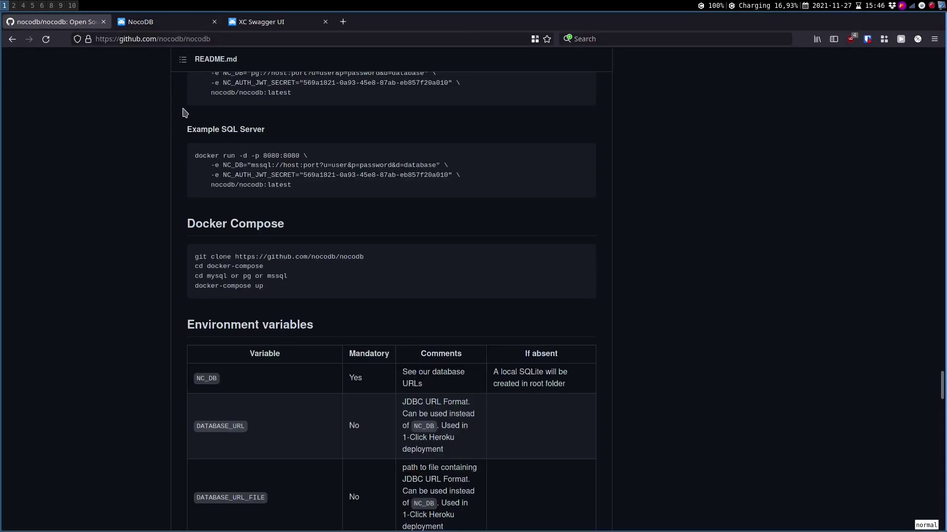
pyautogui.scroll(10, 214, 244)
pyautogui.scroll(5, 218, 251)
pyautogui.scroll(5, 217, 251)
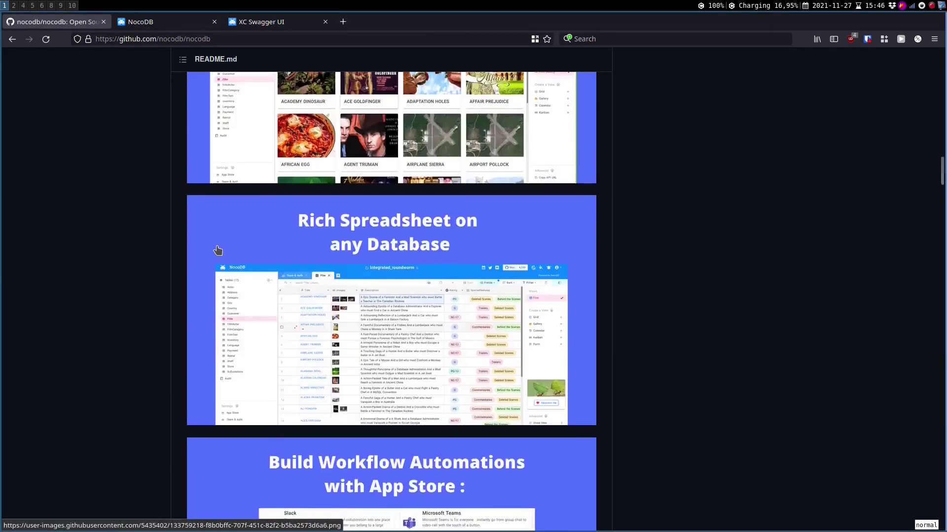
pyautogui.scroll(5, 217, 247)
pyautogui.scroll(5, 217, 244)
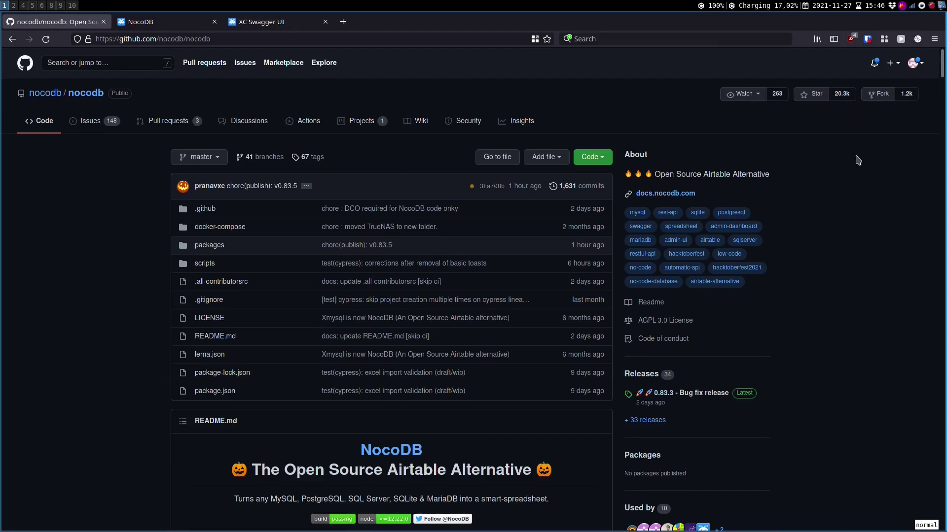
pyautogui.scroll(-5, 729, 175)
pyautogui.scroll(-3, 730, 175)
pyautogui.scroll(2, 729, 178)
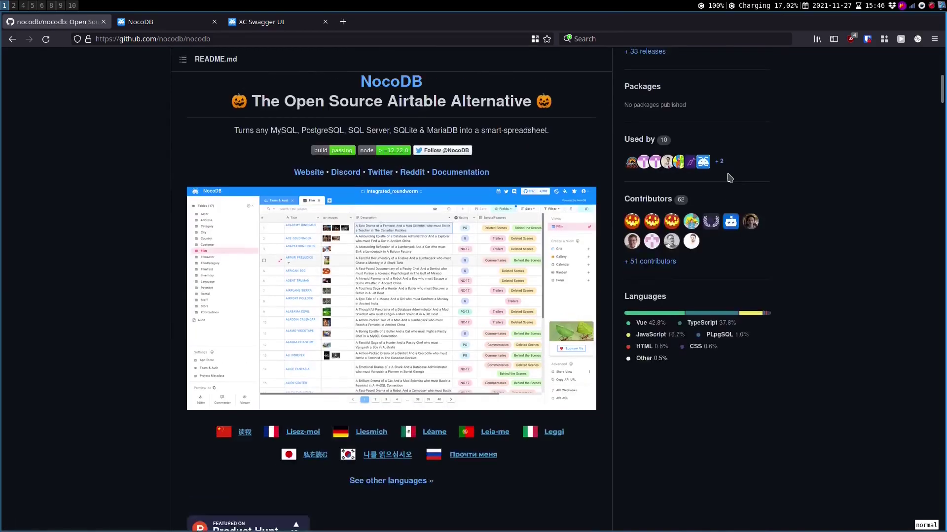
pyautogui.scroll(1, 728, 178)
pyautogui.scroll(5, 729, 178)
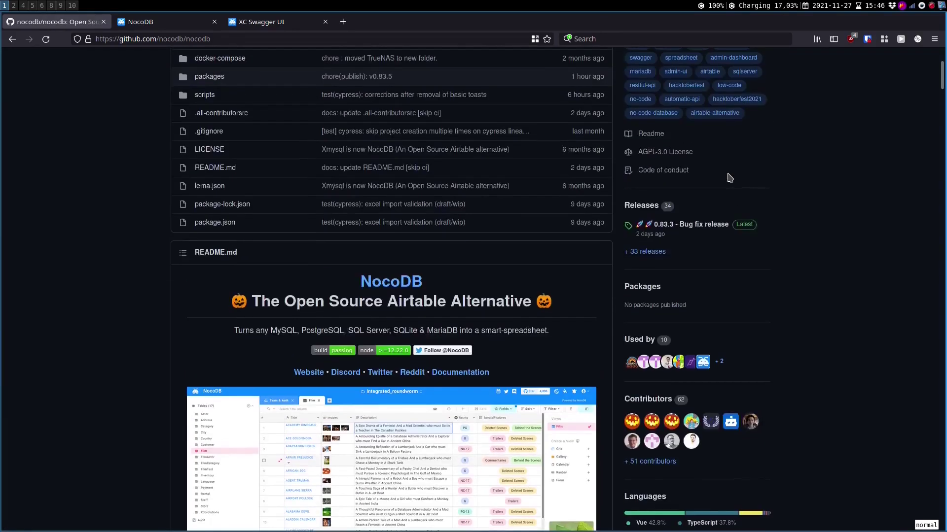
pyautogui.scroll(-3, 728, 177)
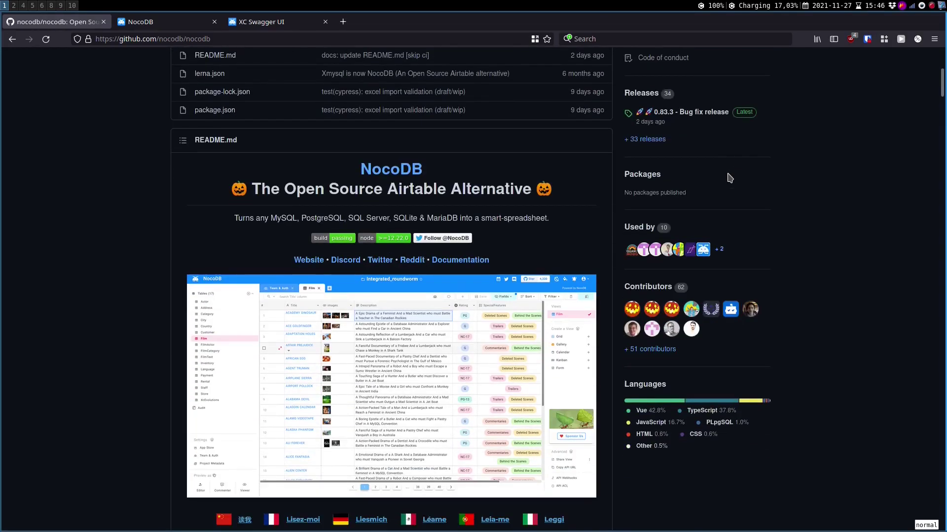